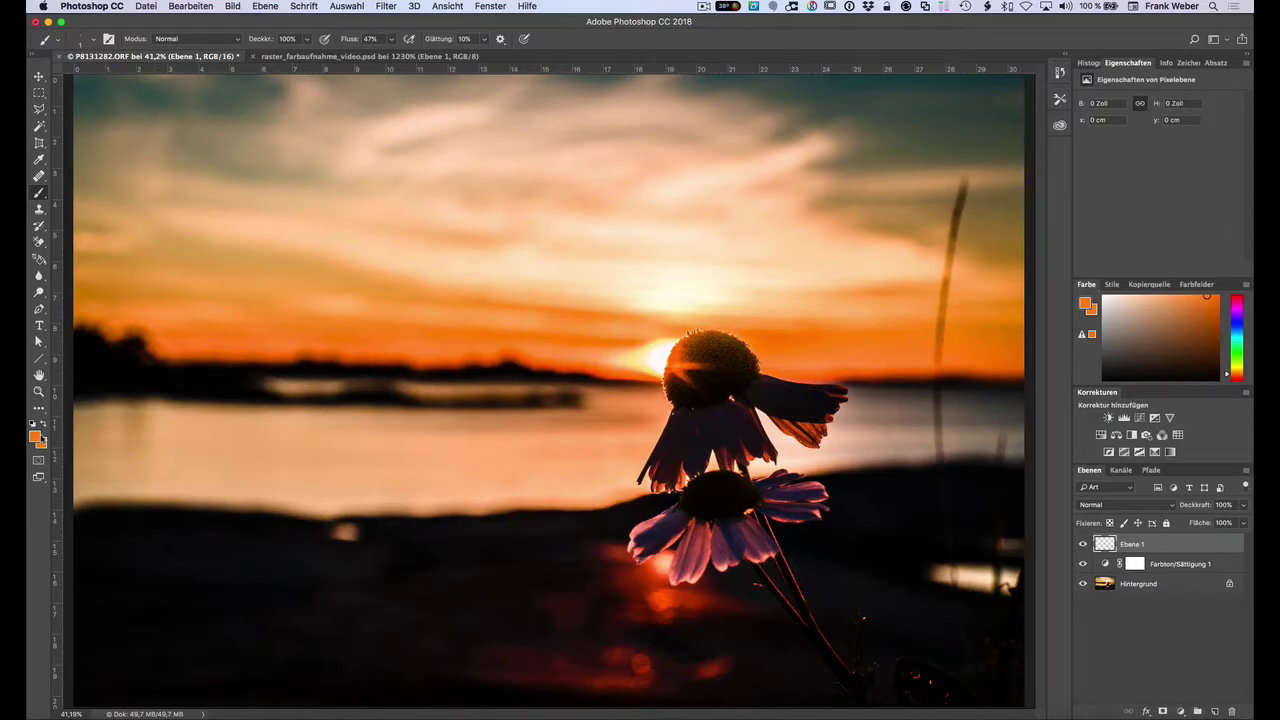
- Open the foreground Color Picker from the toolbar swatch, showing orange fe871c
{"action": "left_click", "coordinate": [36, 437]}
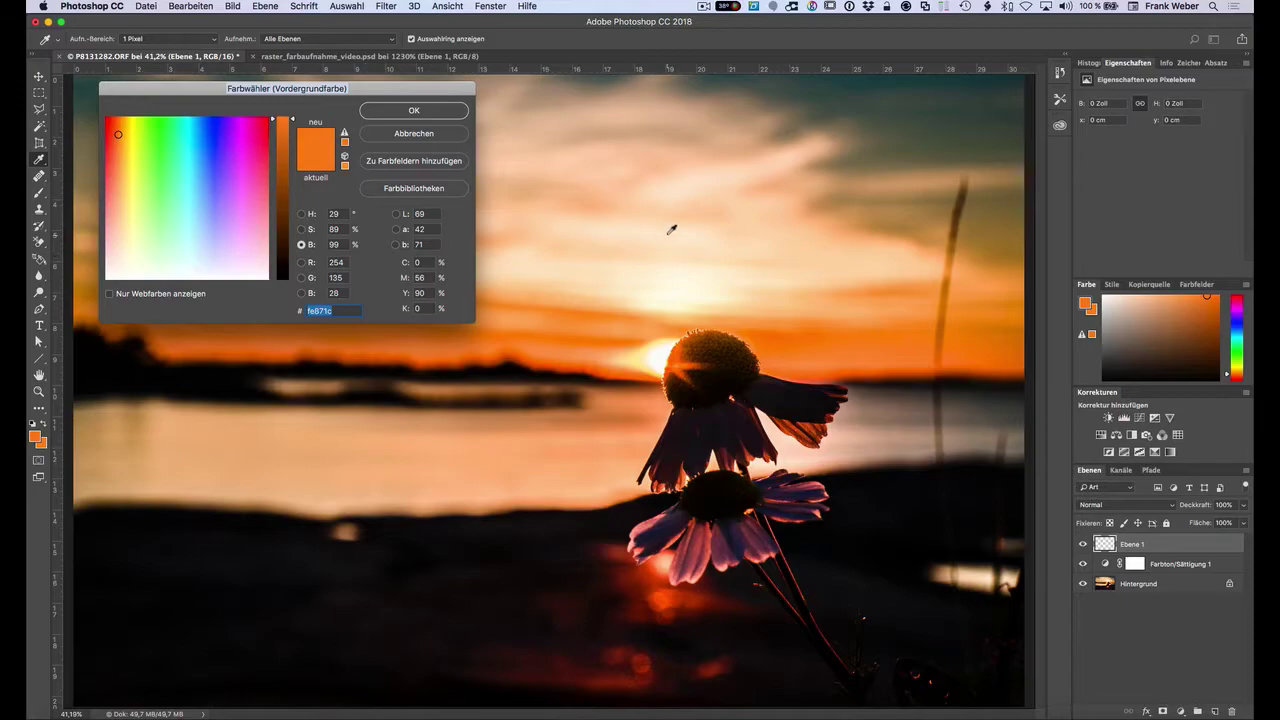
- Sample oranges from the sunset sky until the foreground is fe8a20, then close the picker
{"action": "left_click", "coordinate": [979, 342]}
{"action": "left_click", "coordinate": [966, 337]}
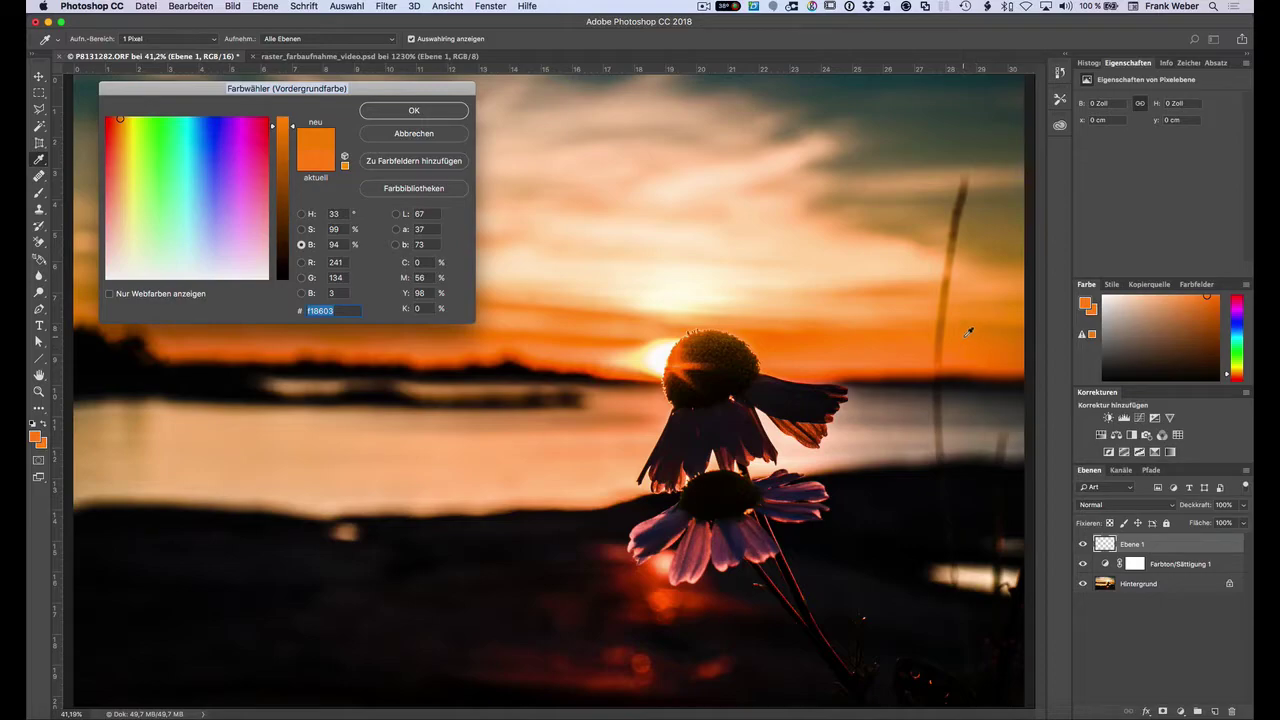
{"action": "mouse_move", "coordinate": [969, 343]}
{"action": "left_mouse_down"}
{"action": "mouse_move", "coordinate": [823, 587]}
{"action": "mouse_move", "coordinate": [320, 311]}
{"action": "mouse_move", "coordinate": [846, 397]}
{"action": "left_mouse_up"}
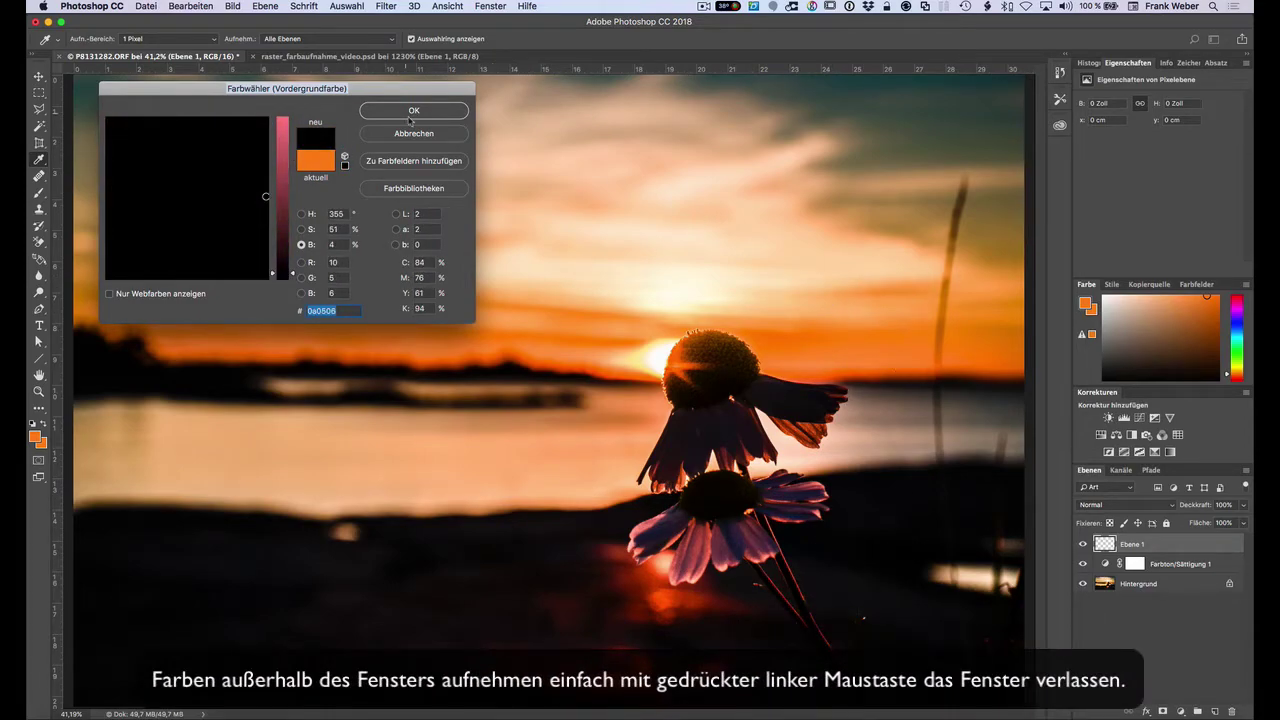
{"action": "left_click", "coordinate": [961, 347]}
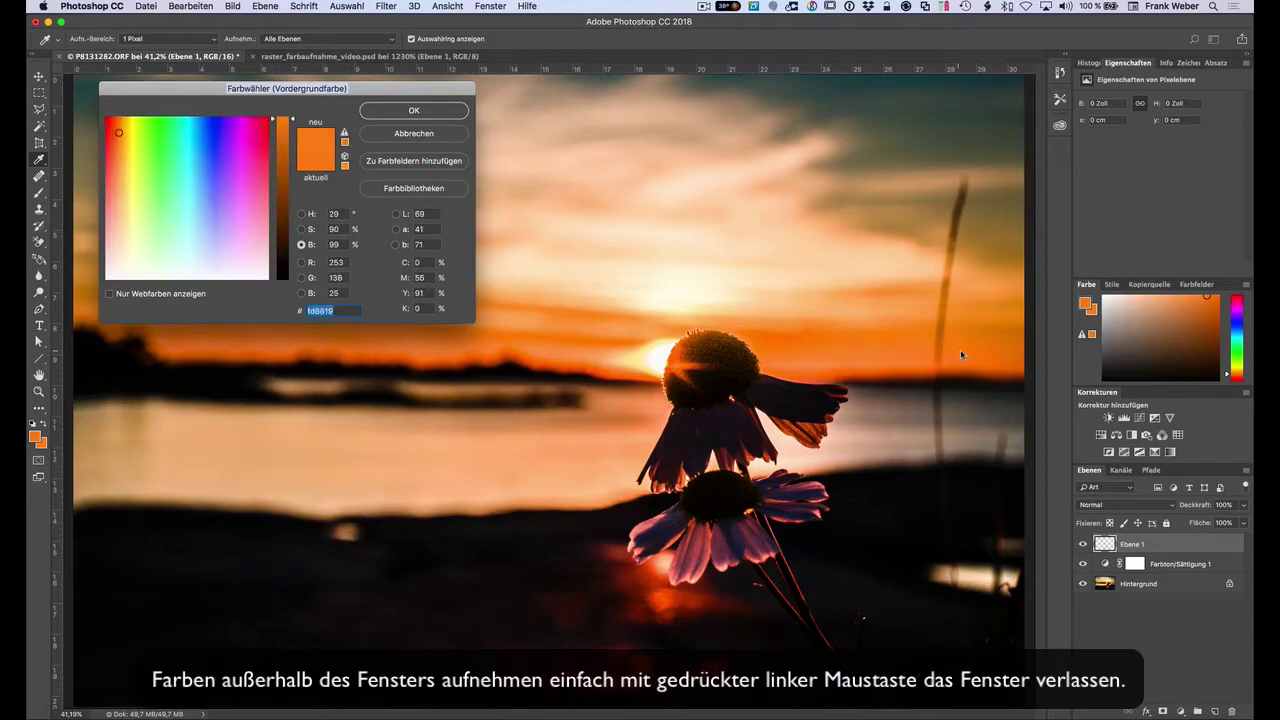
{"action": "left_click_drag", "start_coordinate": [959, 353], "coordinate": [962, 352]}
{"action": "left_click", "coordinate": [988, 355]}
{"action": "left_click", "coordinate": [979, 355]}
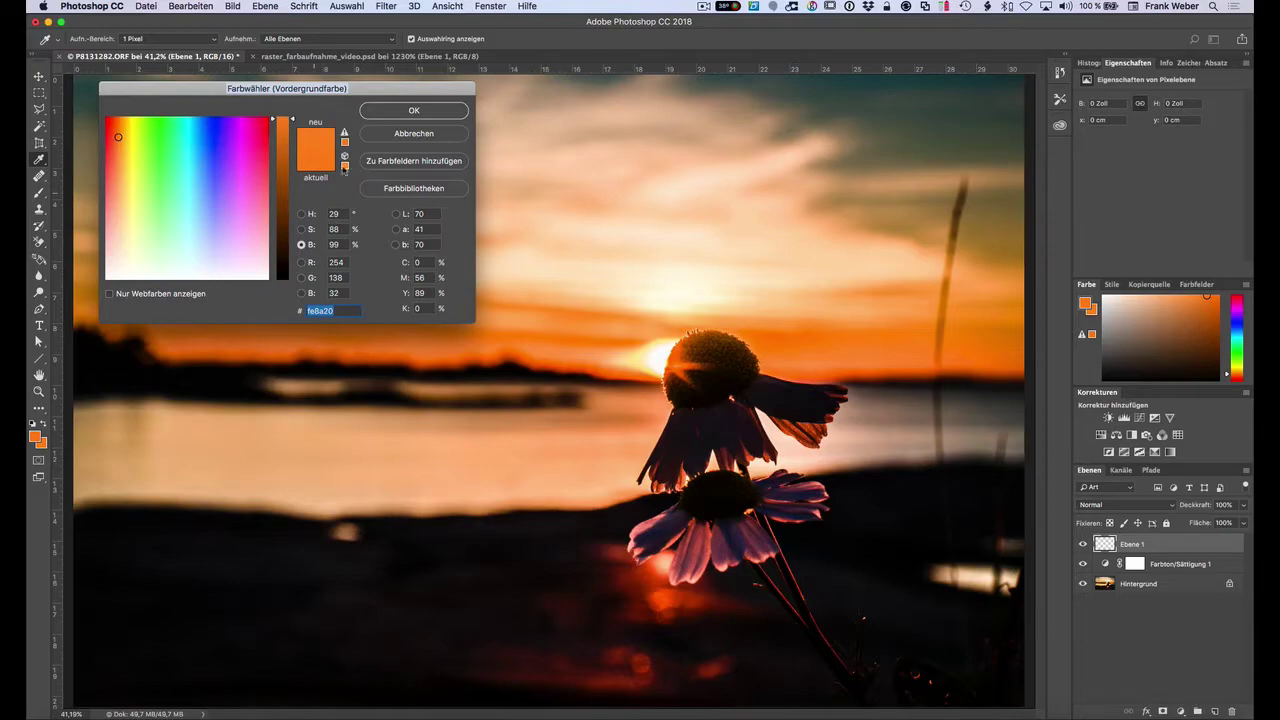
{"action": "left_click", "coordinate": [413, 133]}
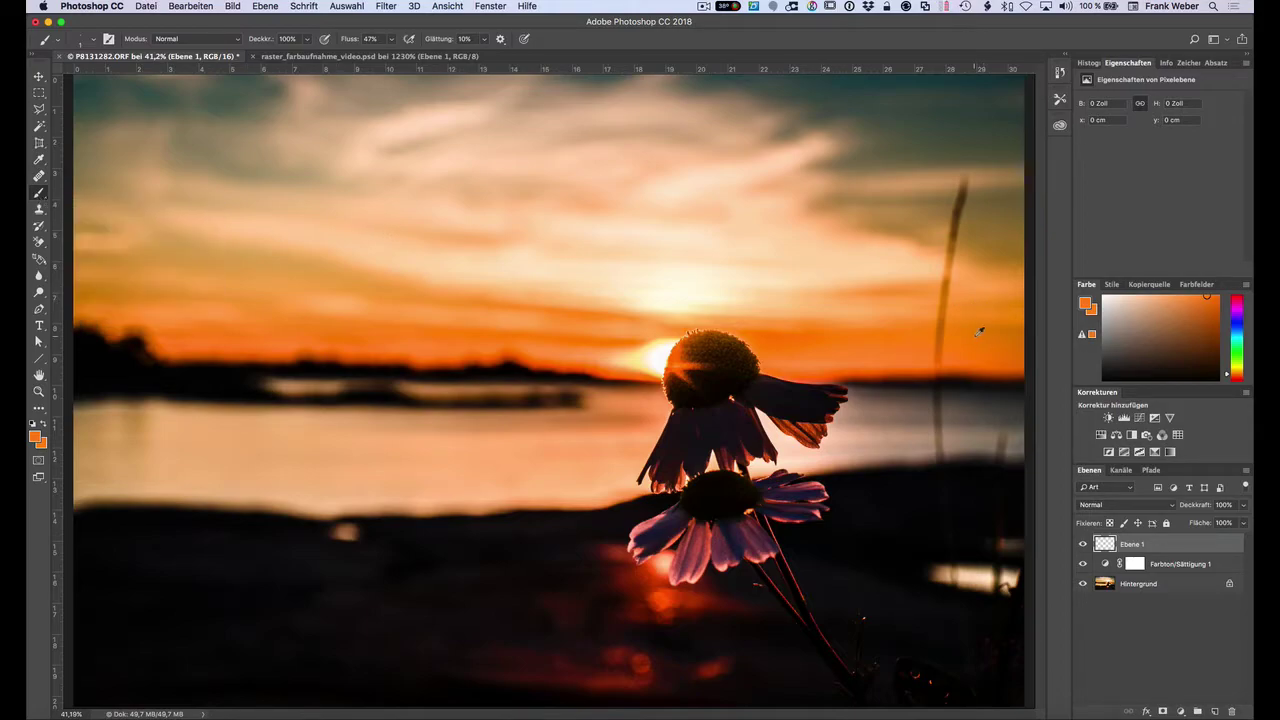
- With the Brush, Alt-drag on the sky beside the flower to sample a fresh orange
{"action": "left_click_drag", "start_coordinate": [975, 342], "coordinate": [958, 354]}
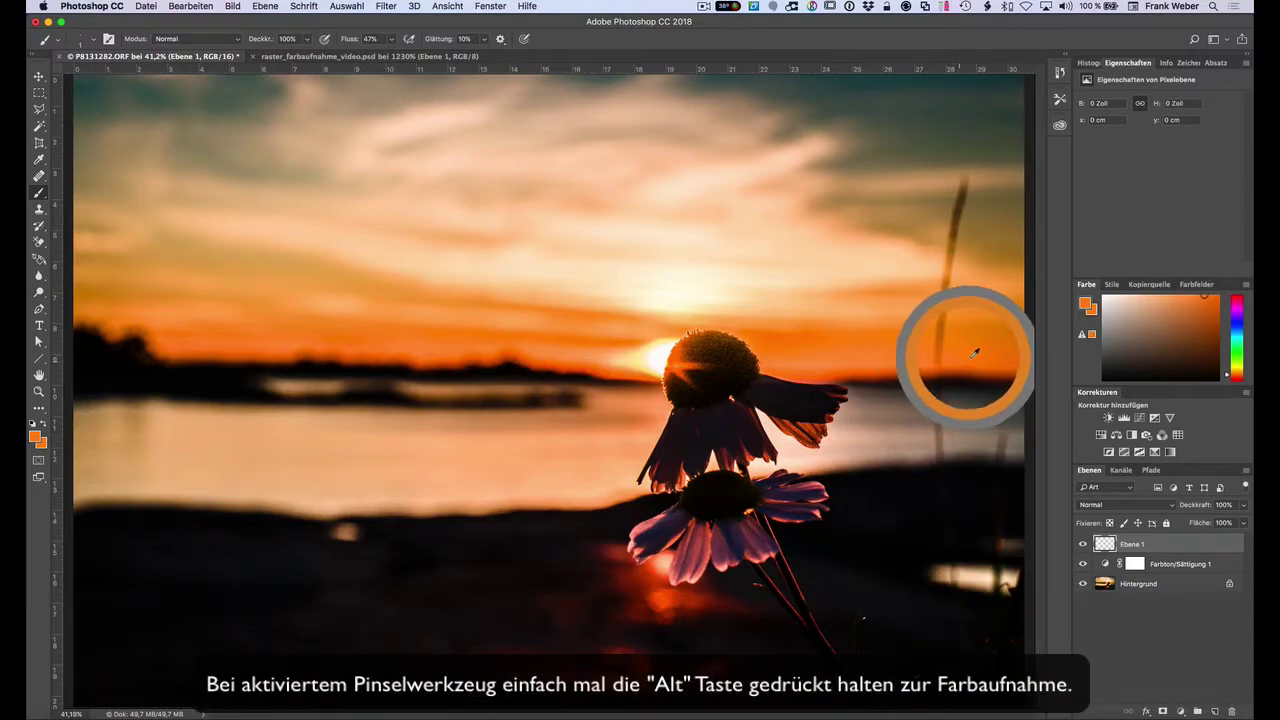
{"action": "left_click_drag", "start_coordinate": [958, 355], "coordinate": [976, 349]}
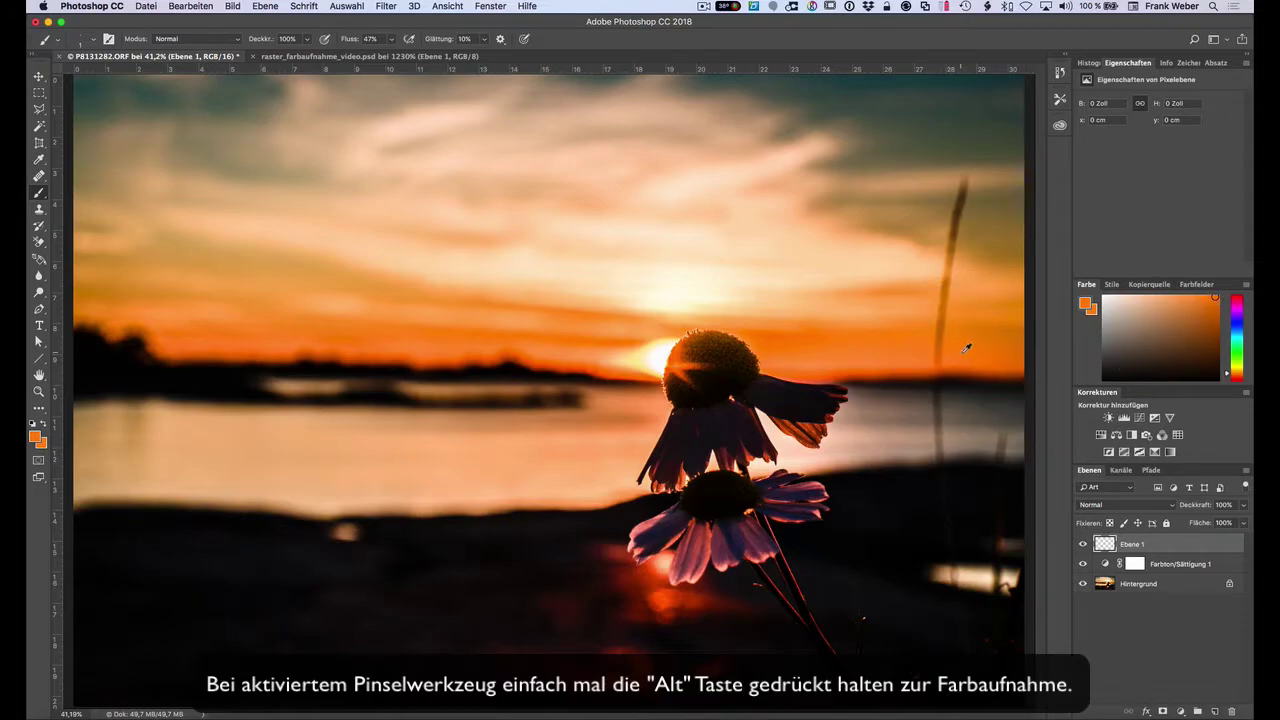
{"action": "left_click_drag", "start_coordinate": [966, 346], "coordinate": [999, 338]}
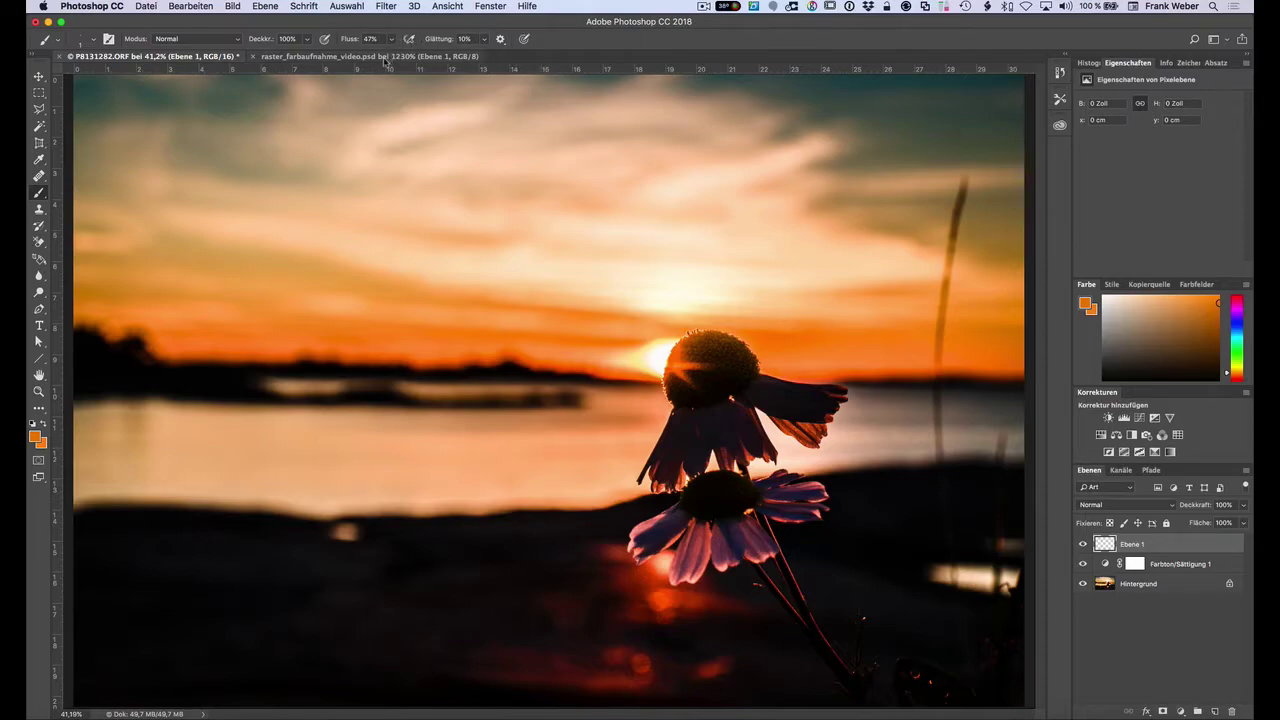
- Switch to raster_farbaufnahme_video.psd and sample black, then white, from checkerboard squares
{"action": "left_click", "coordinate": [365, 56]}
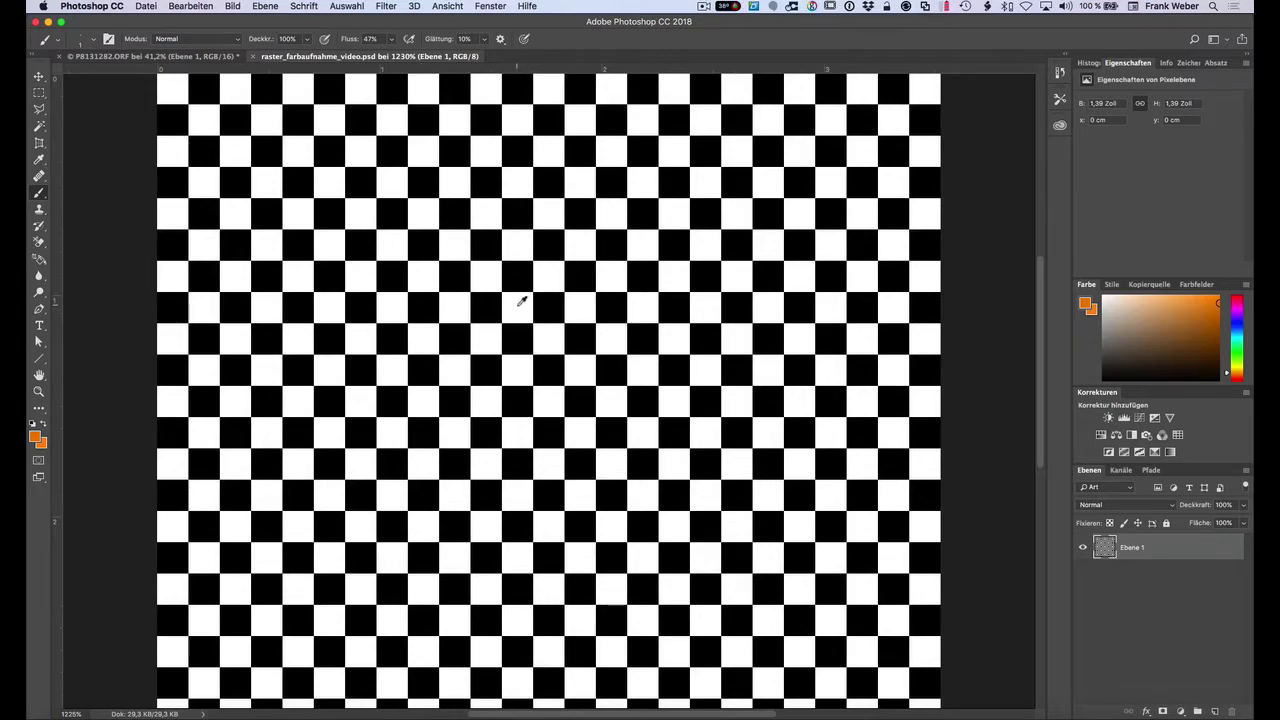
{"action": "mouse_move", "coordinate": [521, 301]}
{"action": "left_mouse_down"}
{"action": "mouse_move", "coordinate": [521, 340]}
{"action": "mouse_move", "coordinate": [530, 277]}
{"action": "left_mouse_up"}
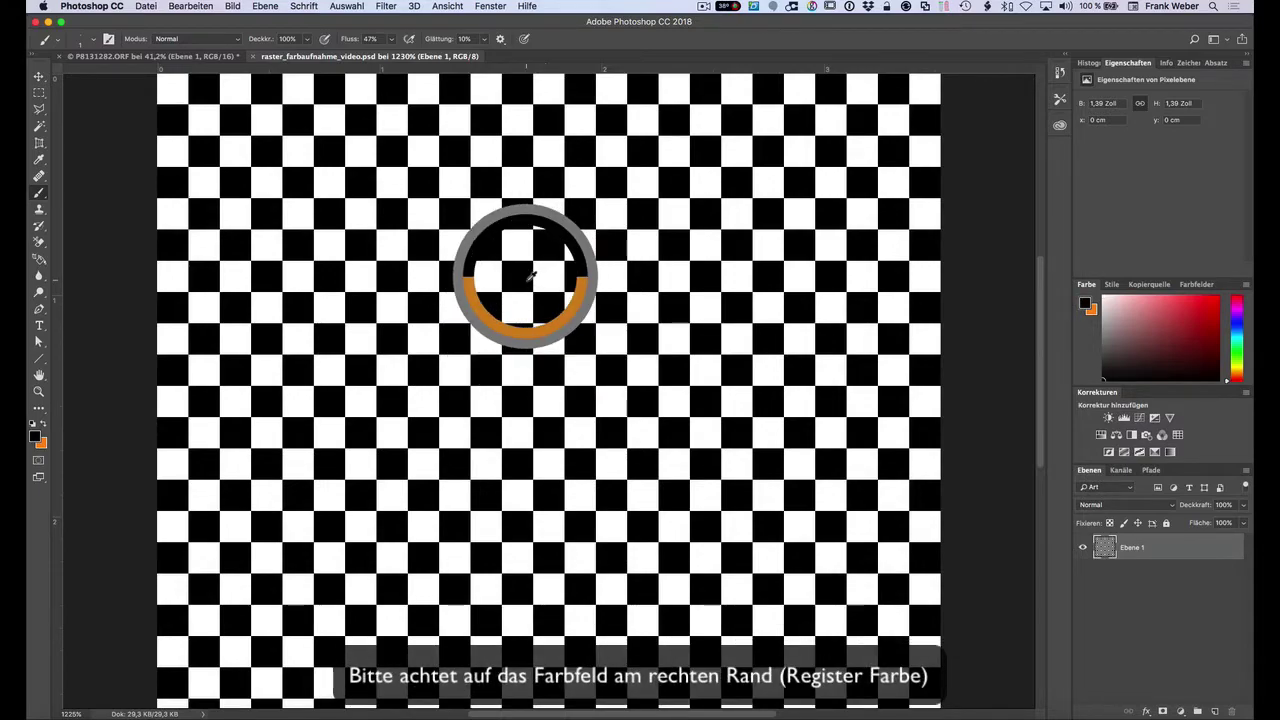
{"action": "left_click_drag", "start_coordinate": [530, 277], "coordinate": [549, 276]}
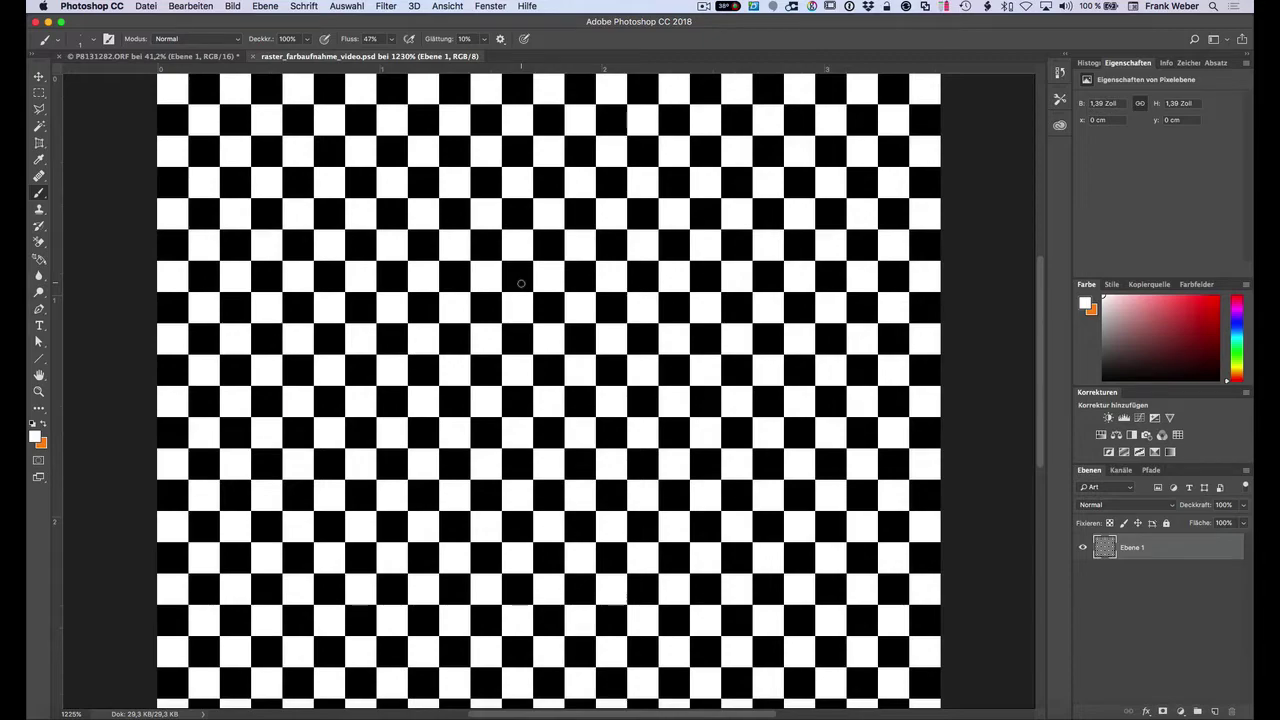
- Set the Eyedropper sample size to 31 x 31 Average
{"action": "key", "text": "i"}
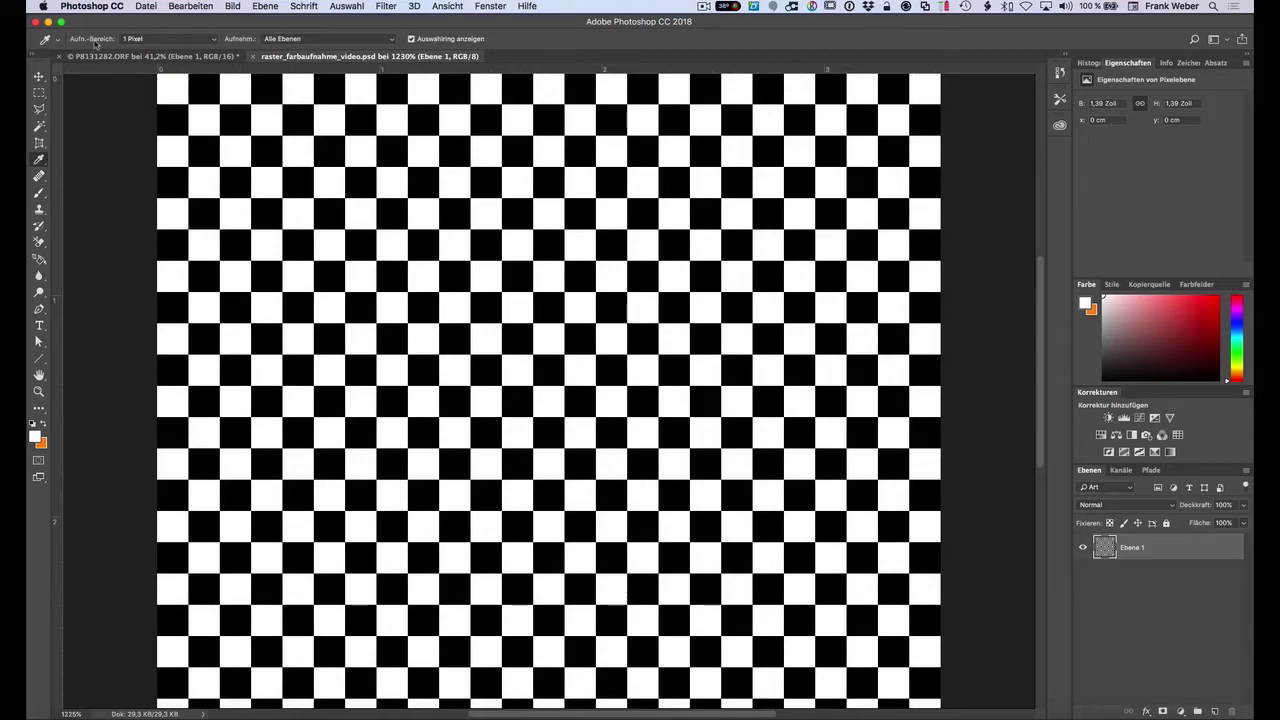
{"action": "left_click", "coordinate": [178, 42]}
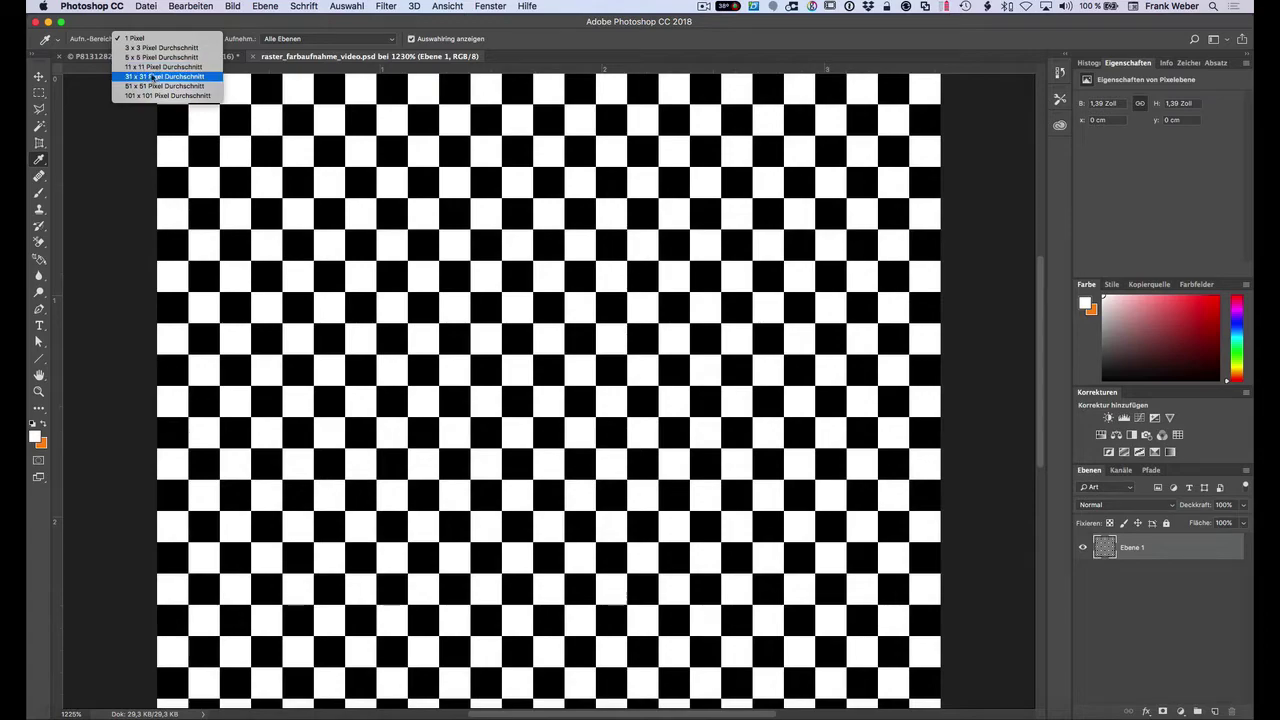
{"action": "left_click", "coordinate": [151, 77]}
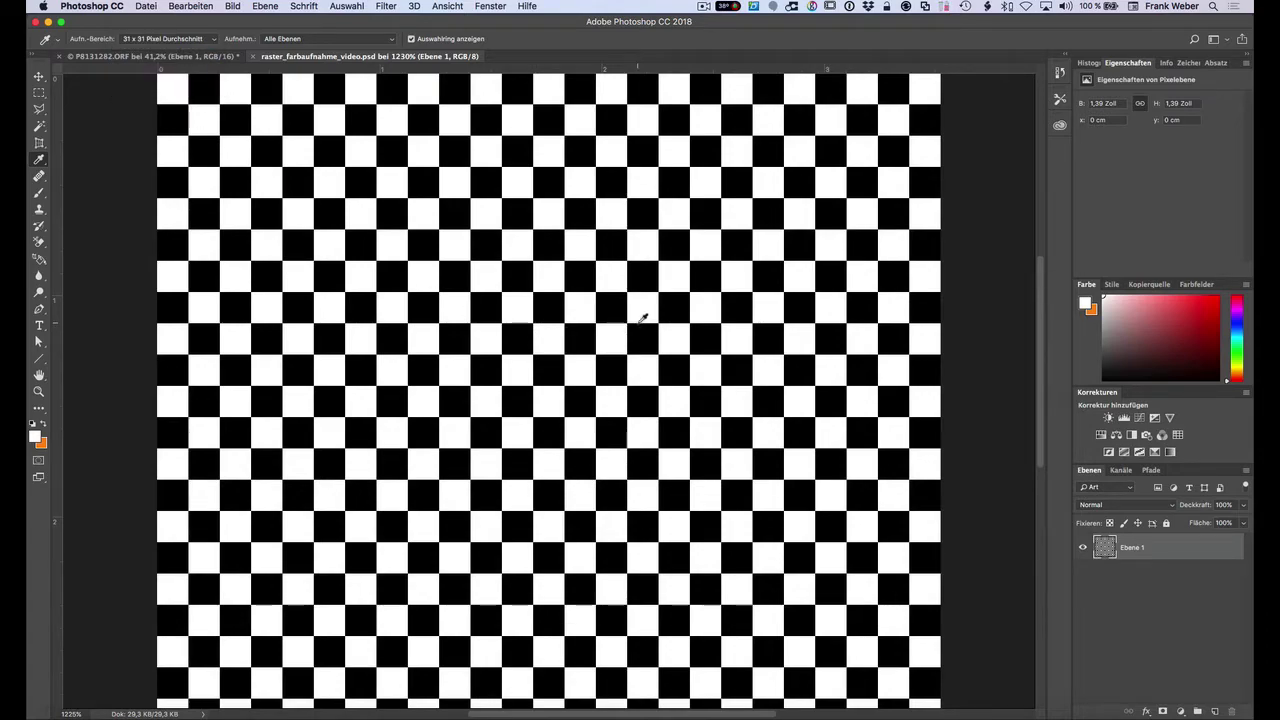
- With the Brush, Alt-drag over the checkerboard to sample an averaged mid grey
{"action": "key", "text": "b"}
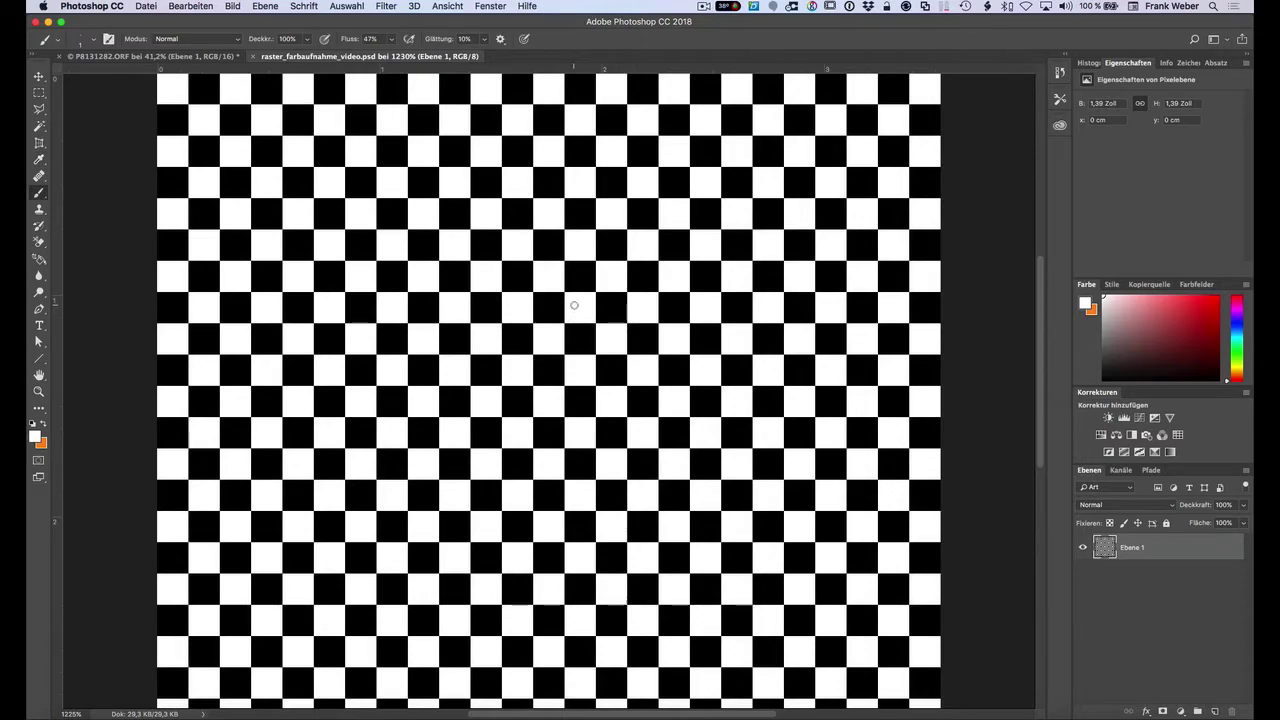
{"action": "key", "text": "alt"}
{"action": "left_click_drag", "start_coordinate": [584, 301], "coordinate": [580, 322]}
{"action": "mouse_move", "coordinate": [519, 397]}
{"action": "left_mouse_down"}
{"action": "mouse_move", "coordinate": [531, 326]}
{"action": "mouse_move", "coordinate": [524, 394]}
{"action": "mouse_move", "coordinate": [526, 345]}
{"action": "left_mouse_up"}
- Return to P8131282.ORF and sample a 31 x 31 averaged orange from the sky
{"action": "left_click", "coordinate": [108, 57]}
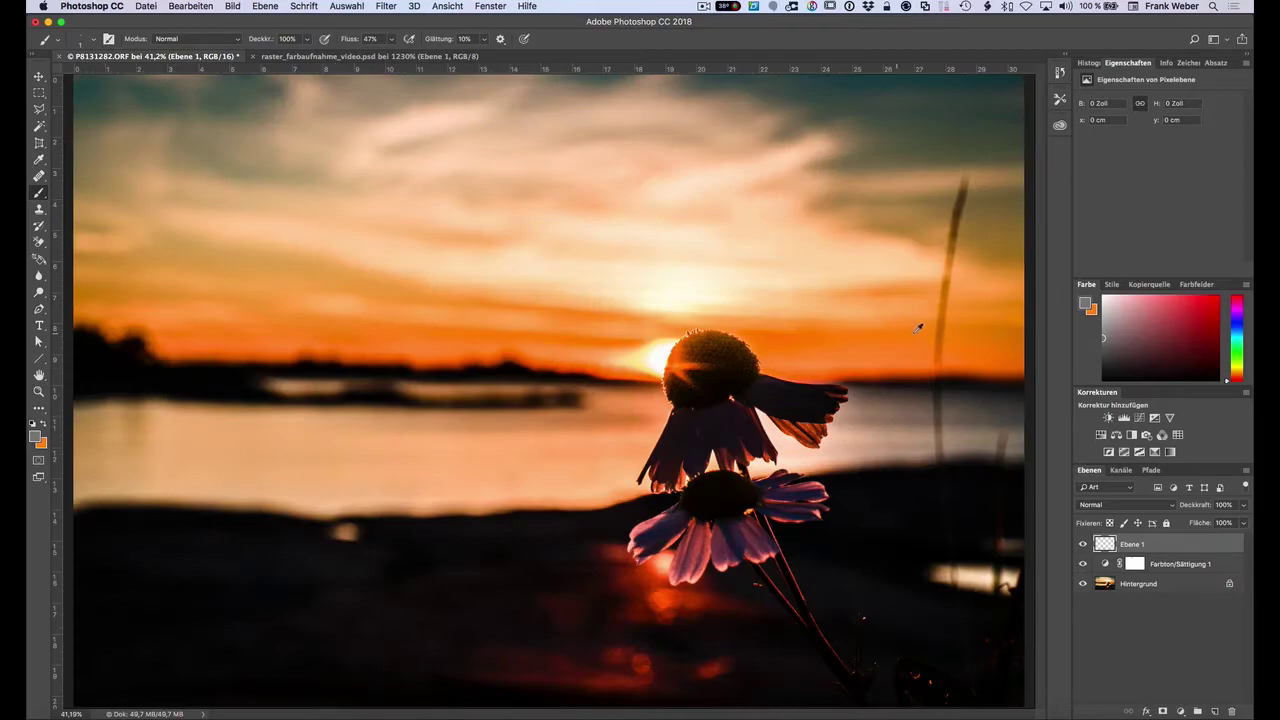
{"action": "left_click_drag", "start_coordinate": [980, 340], "coordinate": [980, 338]}
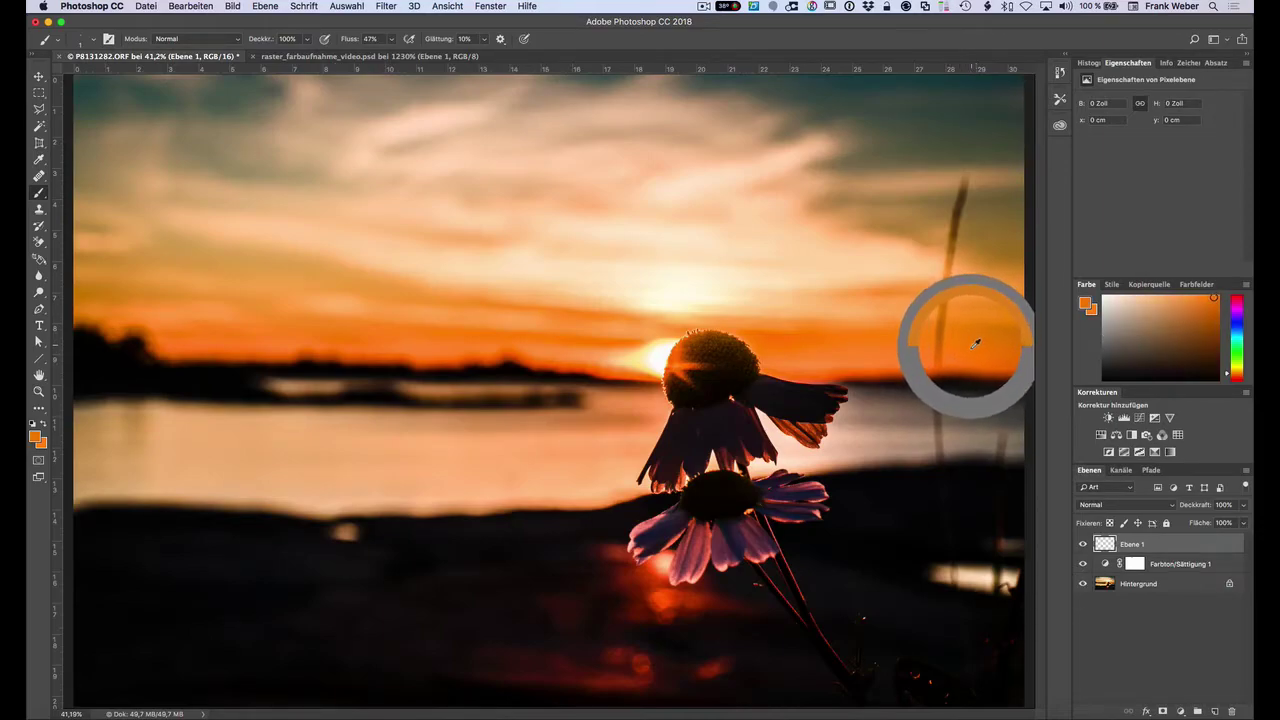
{"action": "left_click_drag", "start_coordinate": [980, 338], "coordinate": [967, 349]}
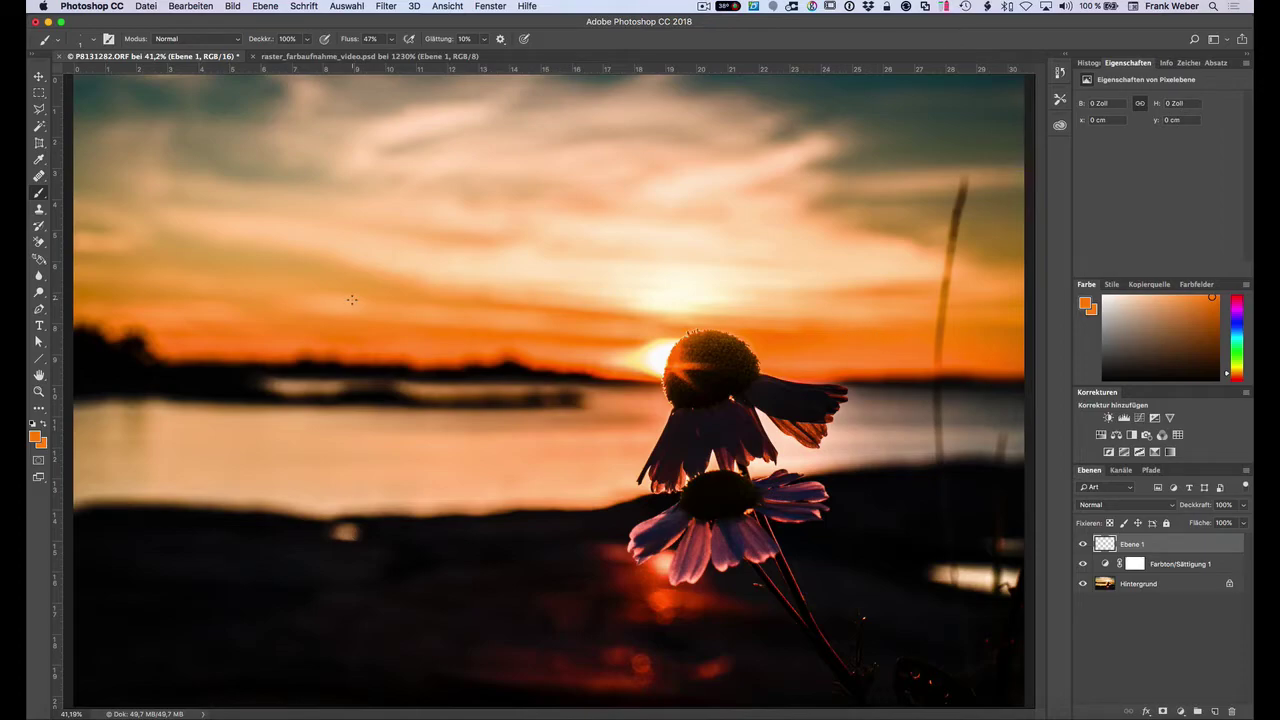
{"action": "key", "text": "i"}
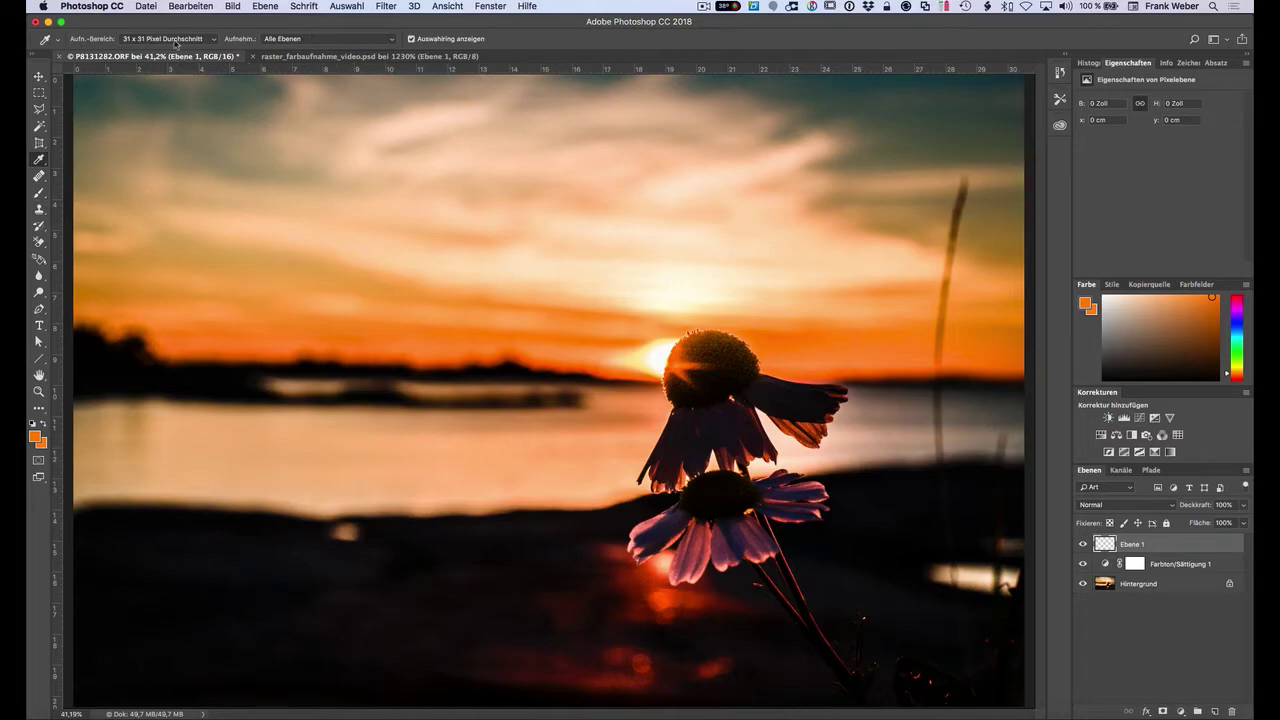
- Change the Eyedropper sample size to 5 x 5 Average and reselect the Brush
{"action": "left_click", "coordinate": [175, 39]}
{"action": "scroll", "coordinate": [175, 42], "scroll_direction": "up", "scroll_amount": 2}
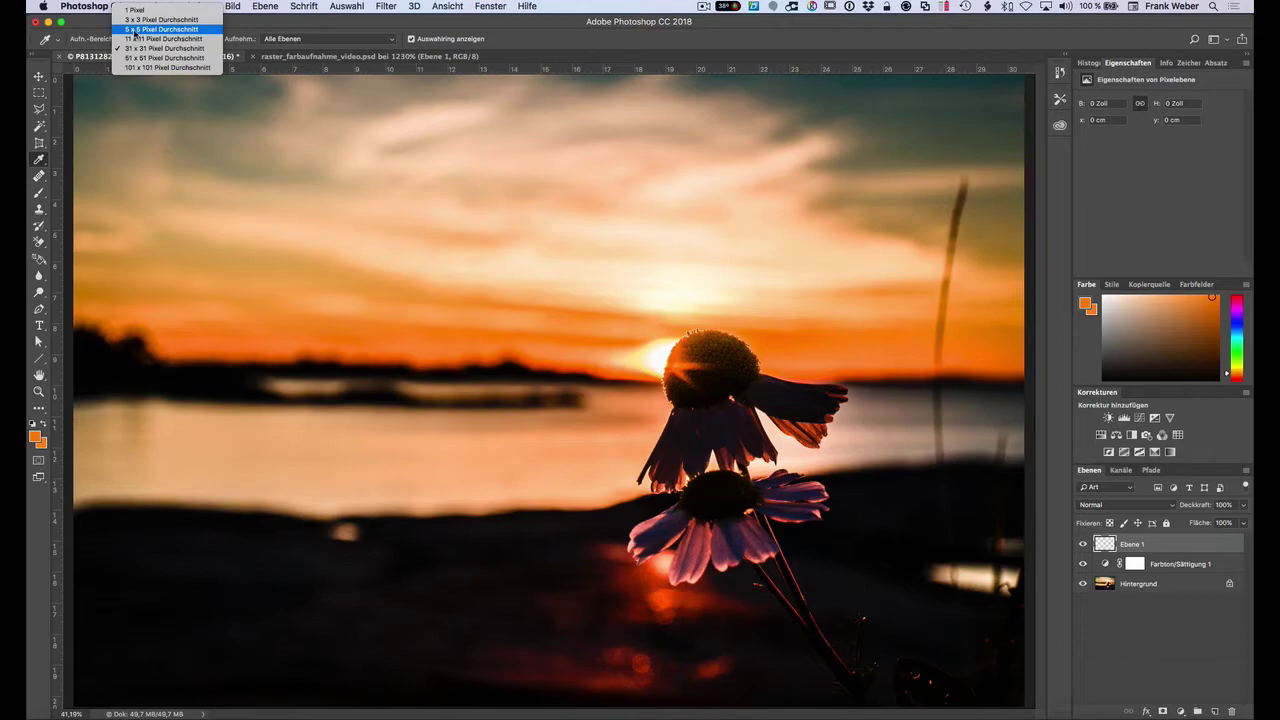
{"action": "left_click", "coordinate": [136, 30]}
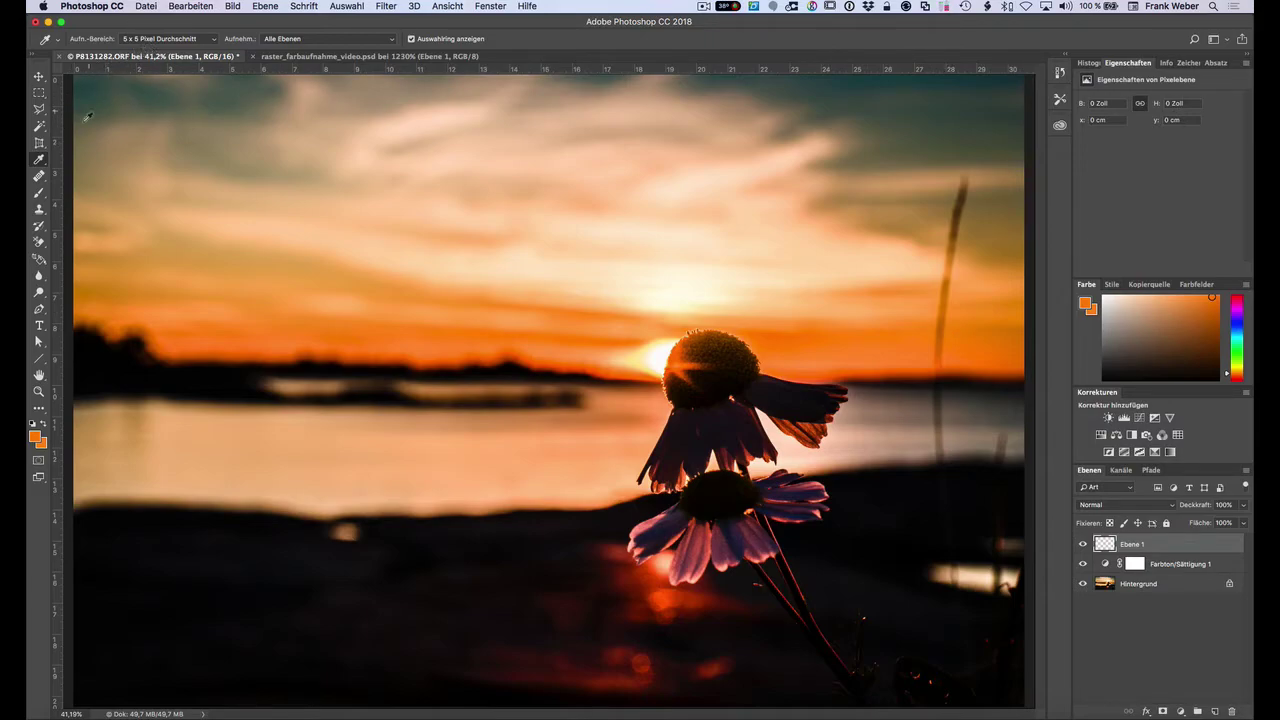
{"action": "left_click", "coordinate": [39, 194]}
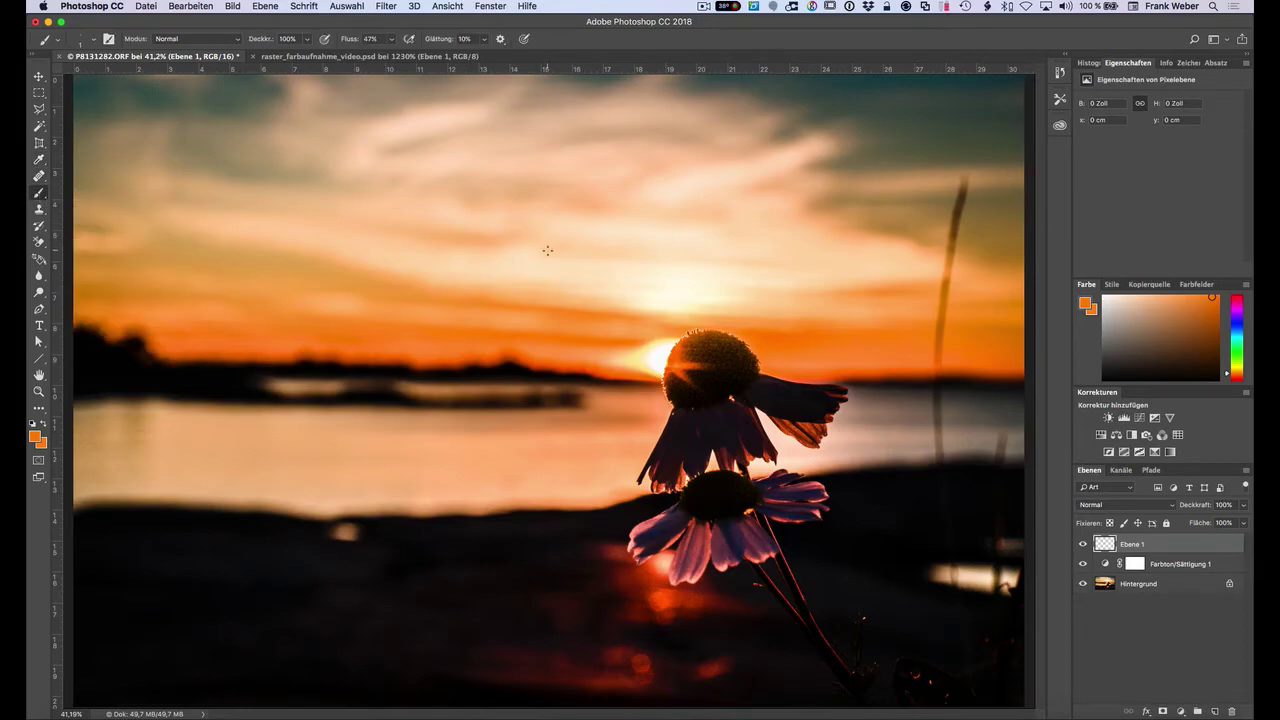